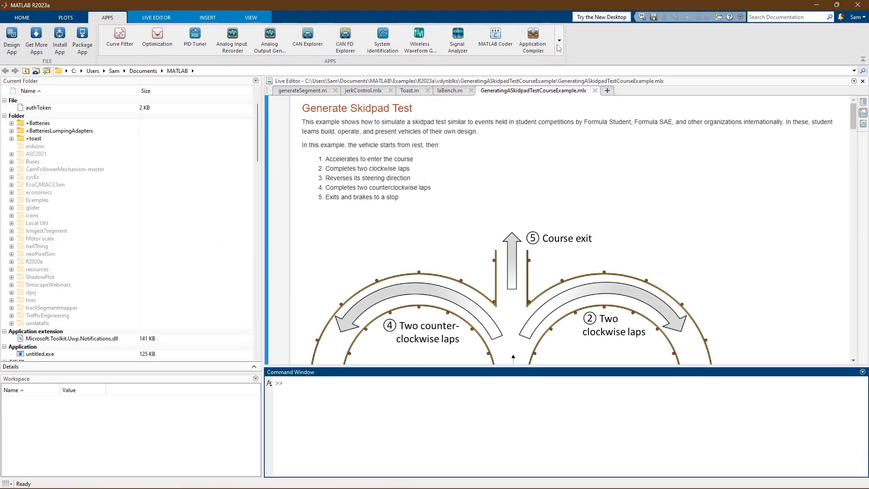
Launch Virtual Vehicle Composer from the APPS gallery by searching 'Vir', and maximise its window
click(561, 41)
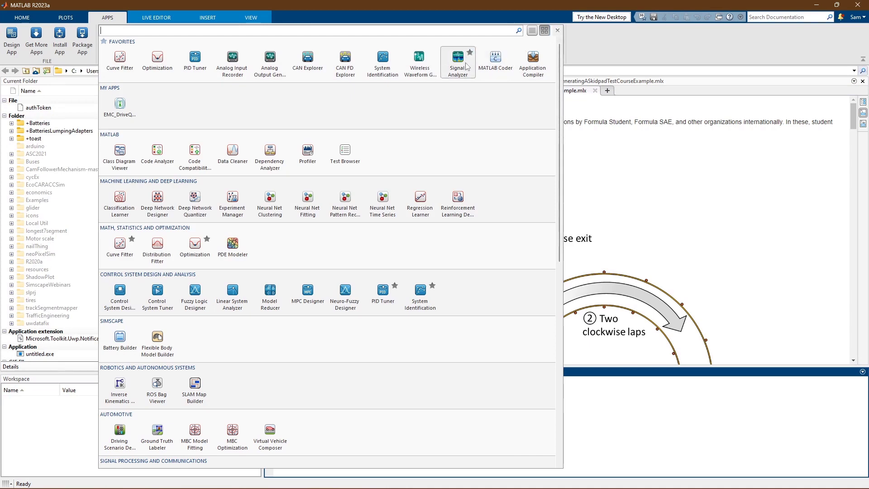
text(Vir)
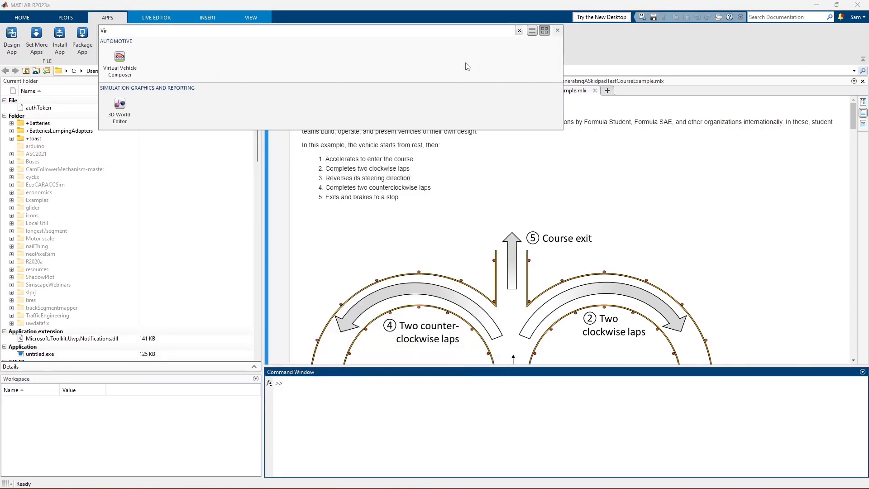
click(130, 68)
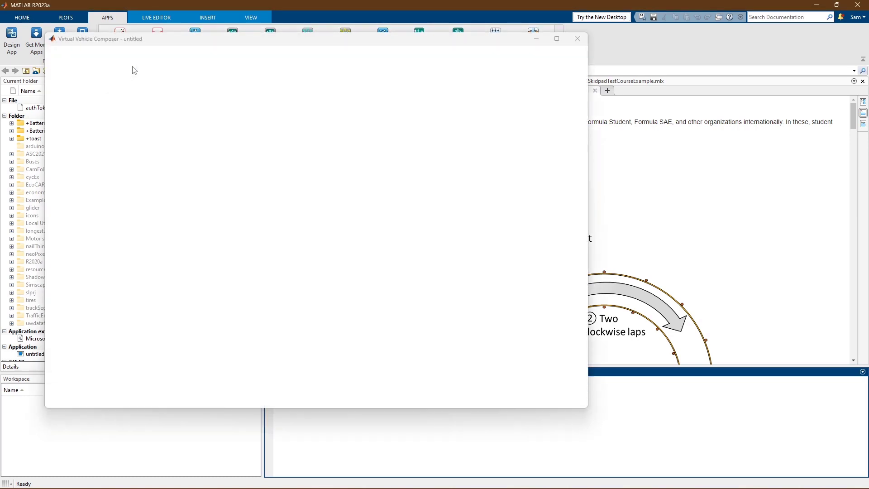
drag(136, 40, 165, 9)
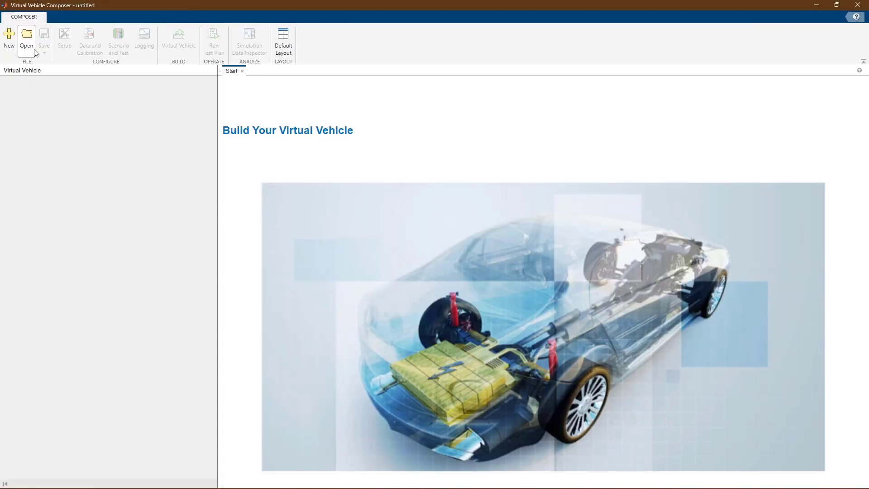
Start a new vehicle session and prefix the configuration name with 'My' to make MyConfiguredVirtualVehicle
click(8, 41)
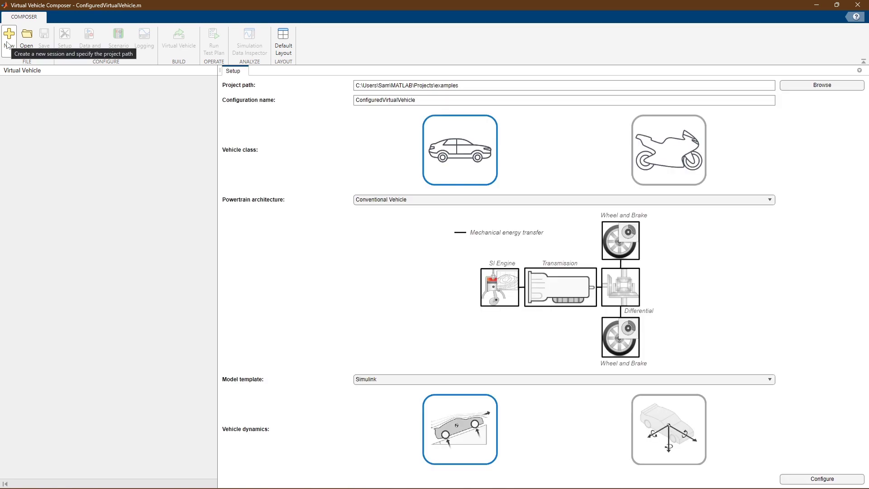
click(357, 100)
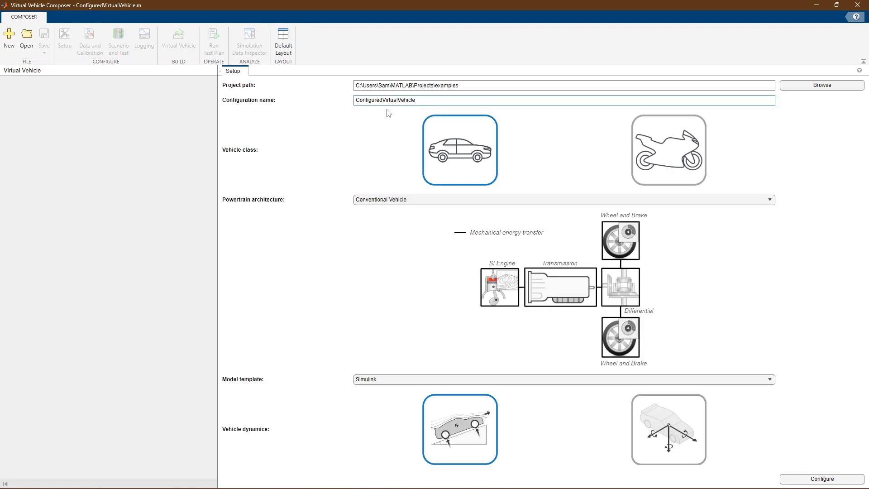
text(My)
key(Return)
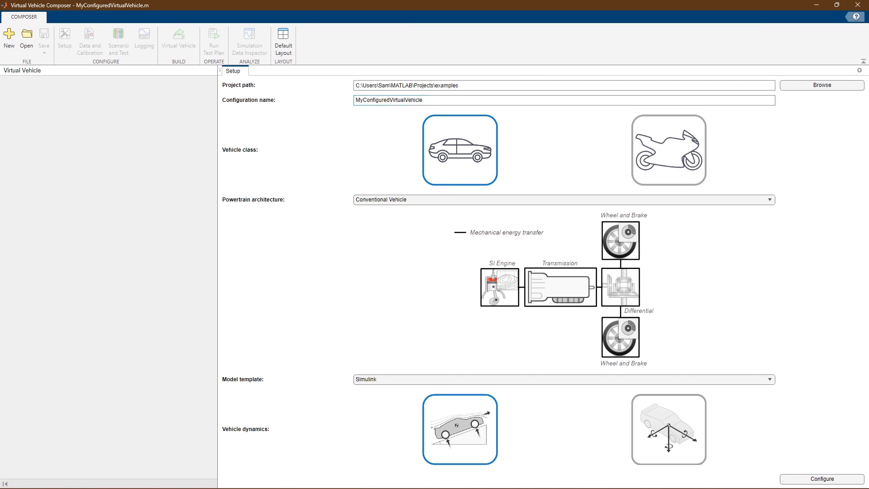
Preview the Electric Vehicle 2EM and Hybrid Electric Vehicle P4 layouts, then settle on Electric Vehicle 1EM
click(487, 200)
click(481, 221)
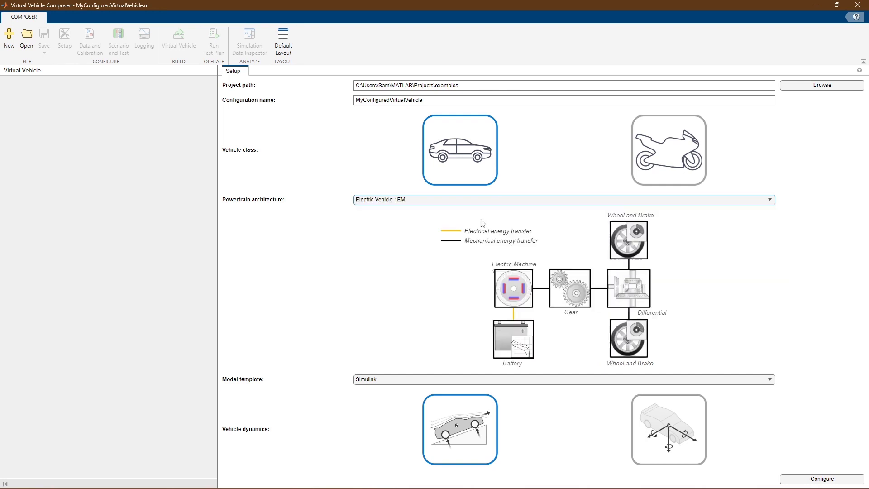
click(485, 204)
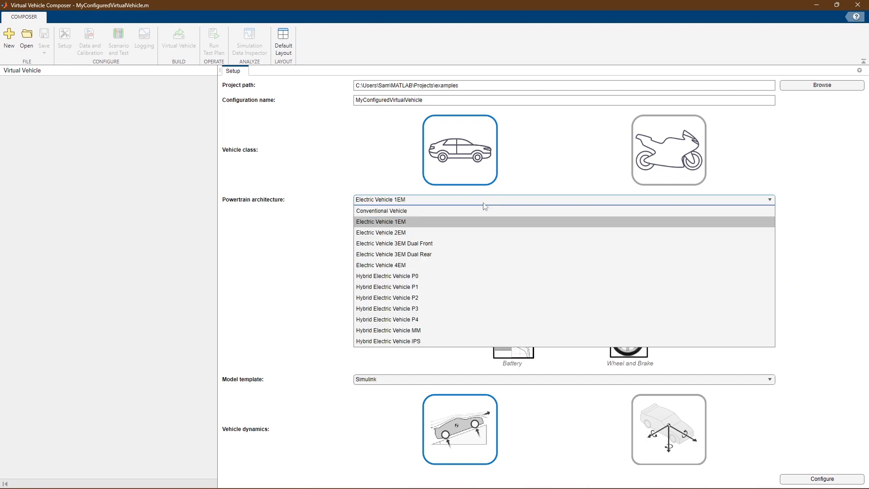
click(420, 231)
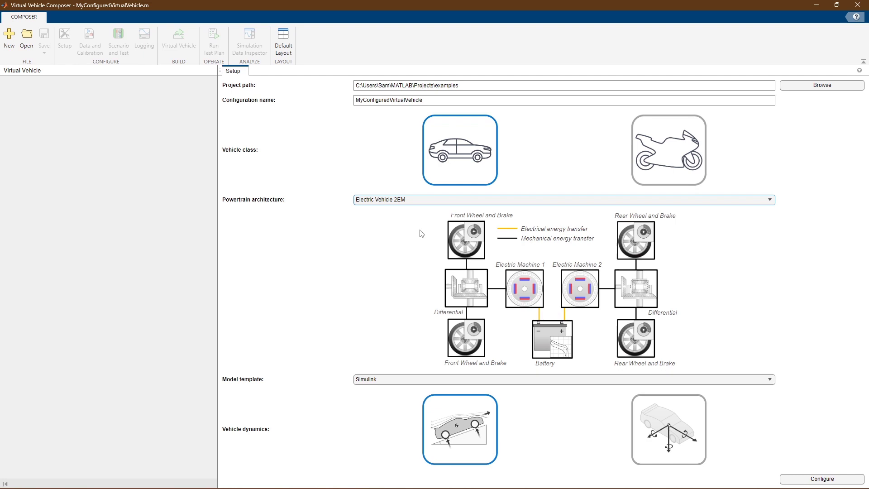
click(409, 204)
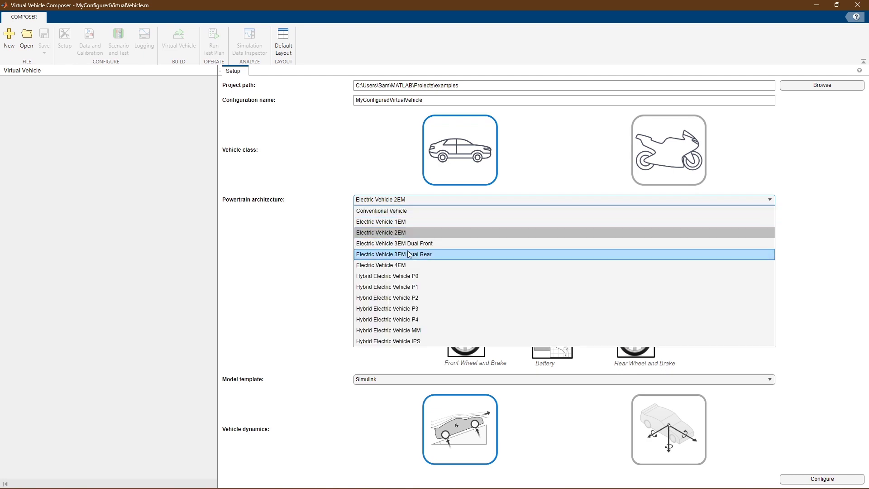
click(412, 320)
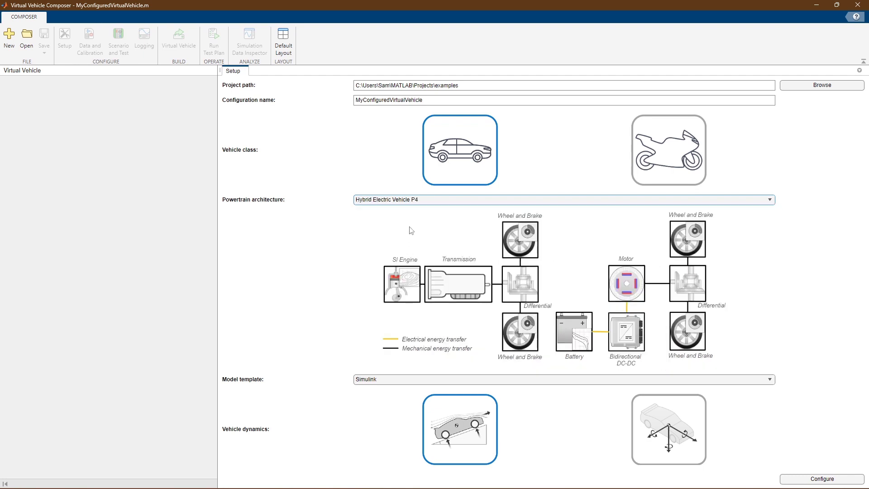
click(415, 204)
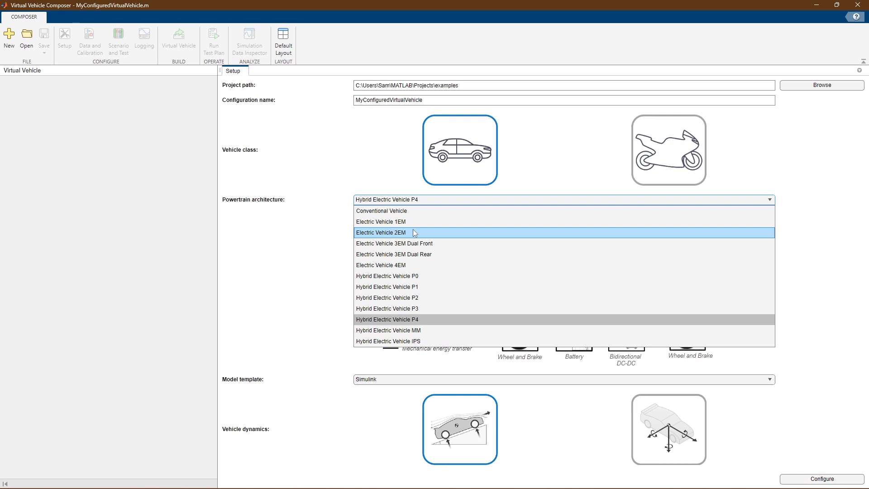
click(412, 221)
click(468, 380)
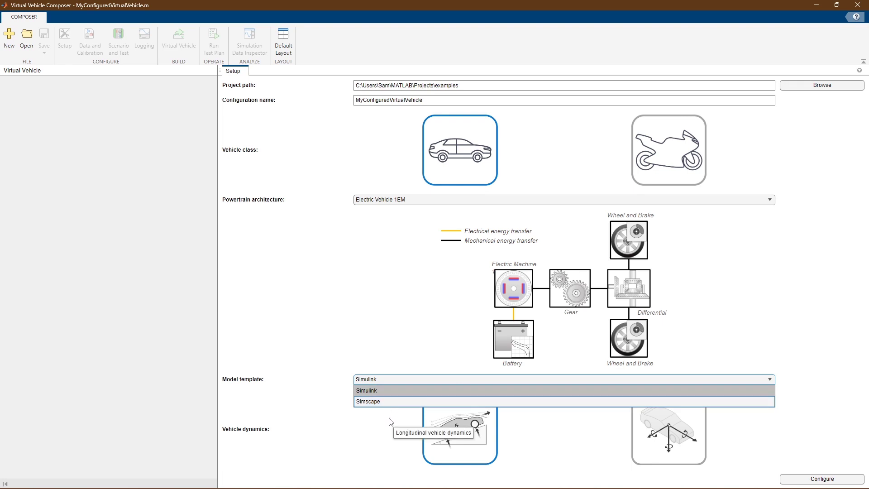
Keep the Simulink template, choose combined longitudinal and lateral dynamics, and configure the vehicle
click(343, 390)
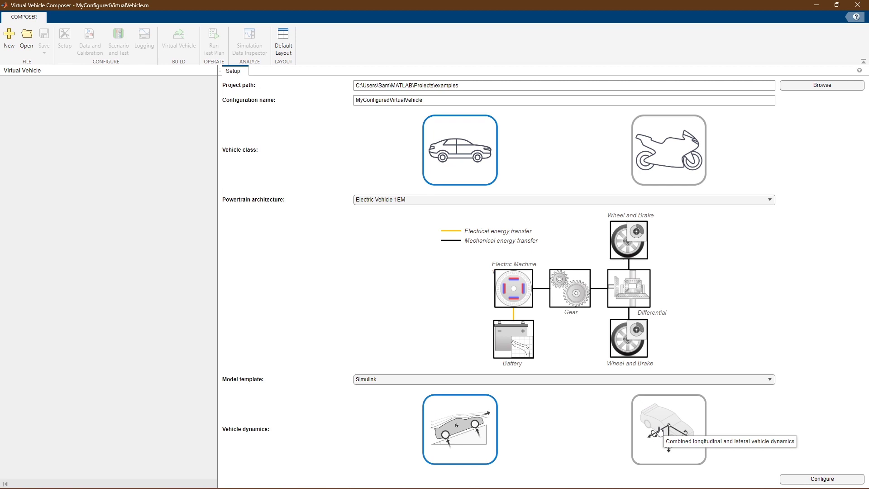
click(740, 450)
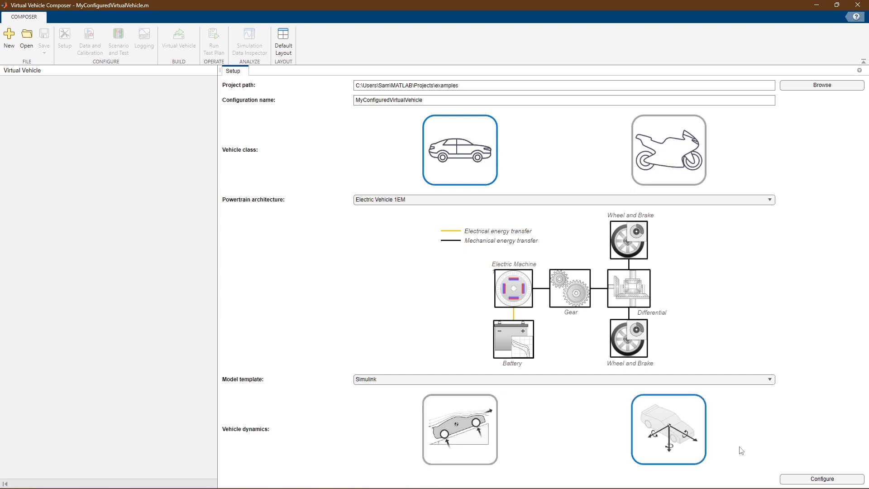
click(811, 480)
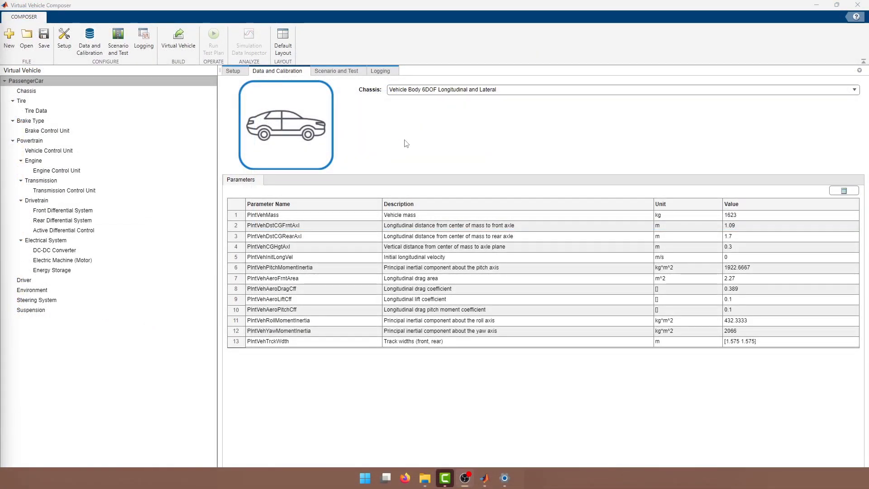
Check the chassis options without changing them and show the Vehicle Body 6DOF Longitudinal and Lateral parameters
click(475, 90)
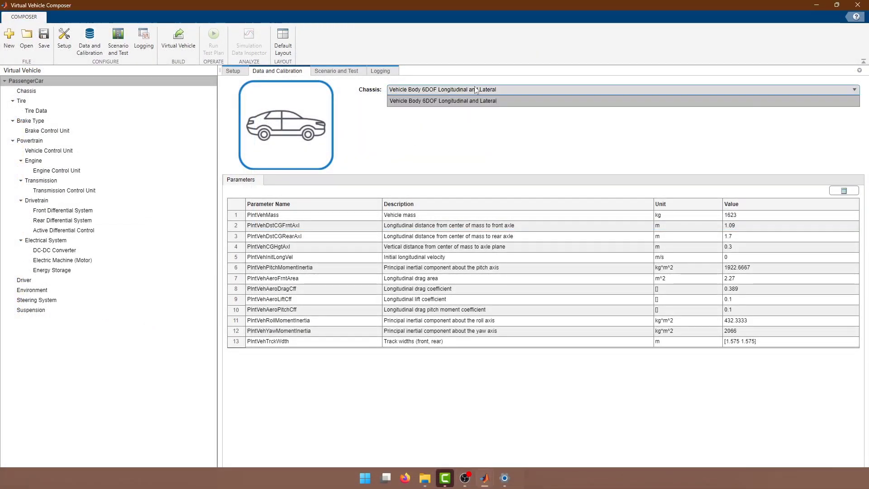
click(469, 102)
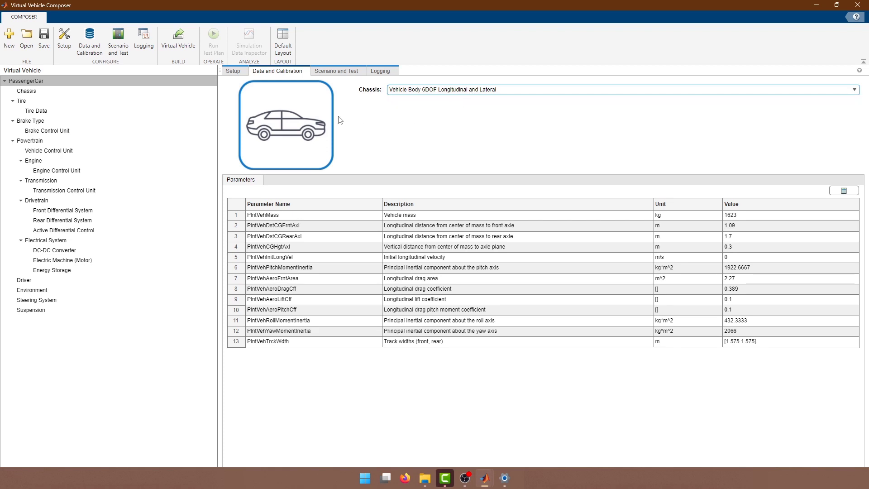
click(53, 94)
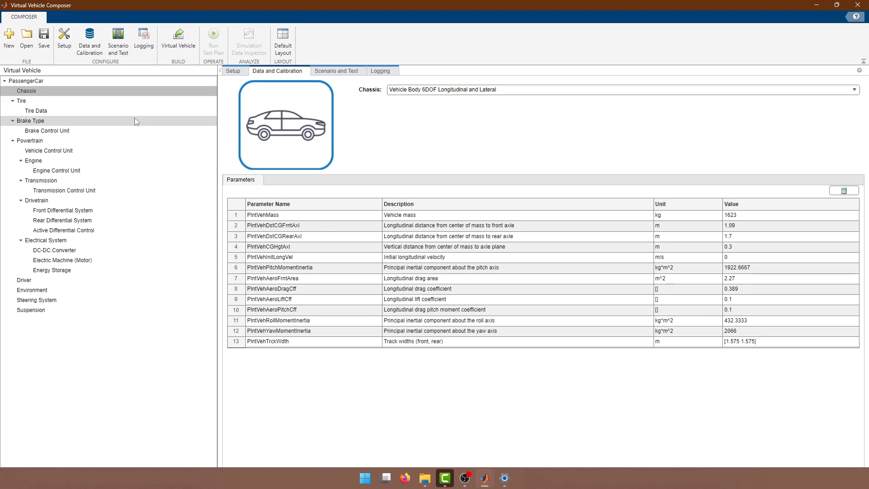
Try the Mid-size passenger car 235/45R18 tire preset, then switch the tire data to SUV 265/50R20
click(98, 110)
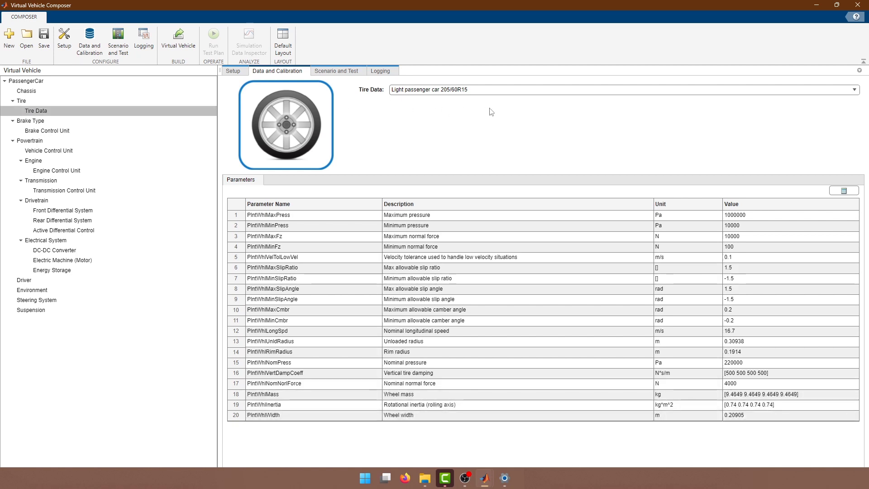
click(490, 89)
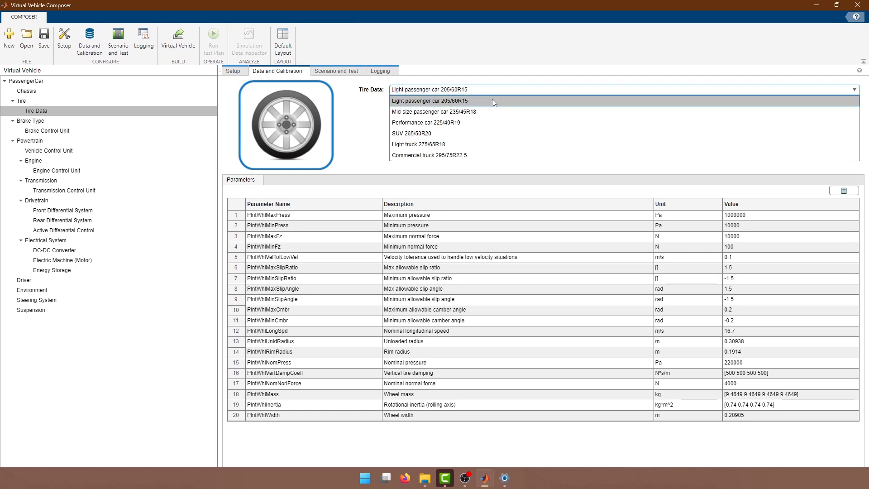
click(492, 111)
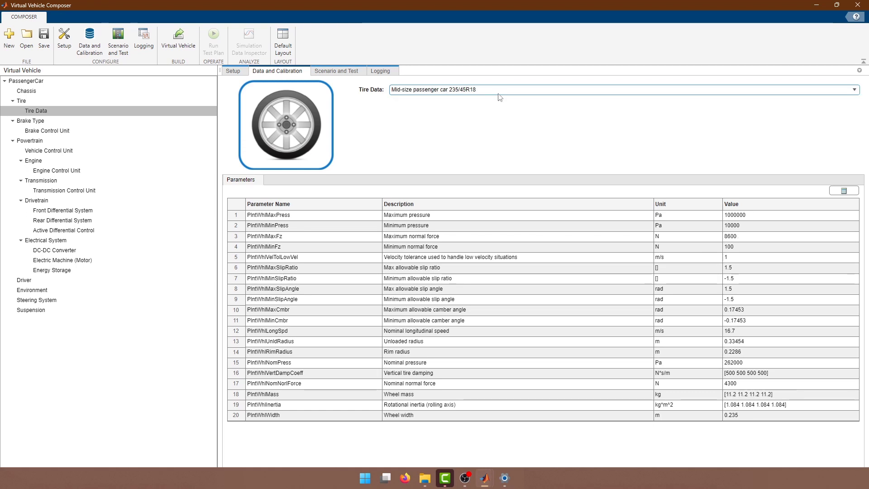
click(500, 95)
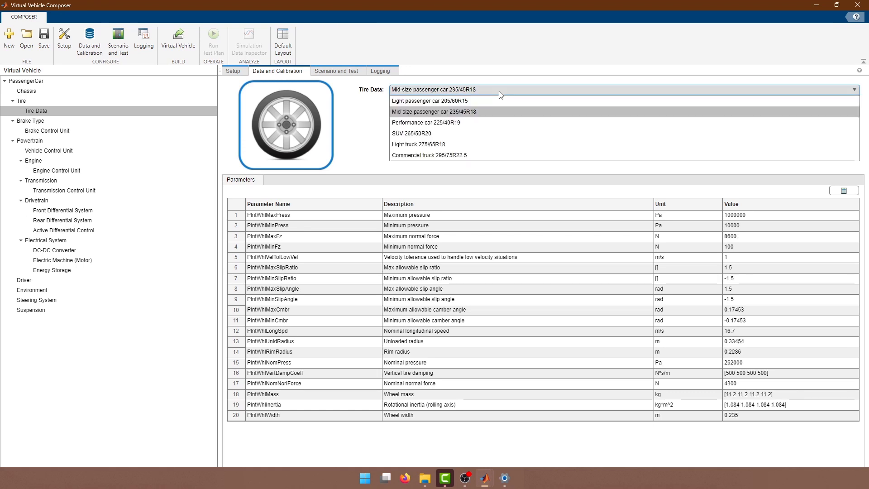
click(493, 134)
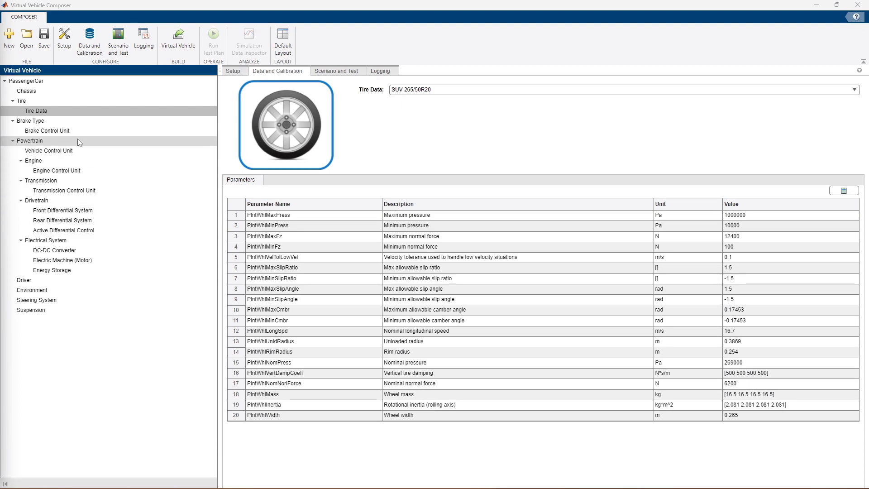
Show the SI Mapped Engine's Resize form and select its 1.5 L desired displacement field
click(80, 161)
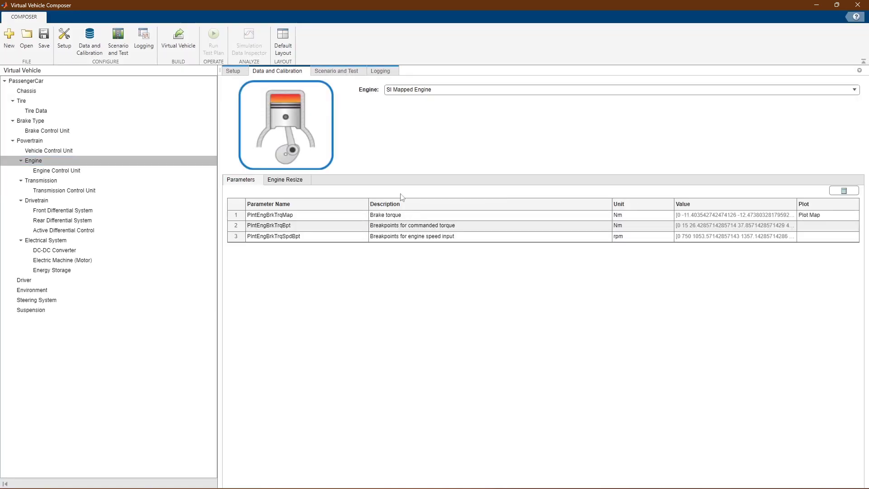
click(289, 180)
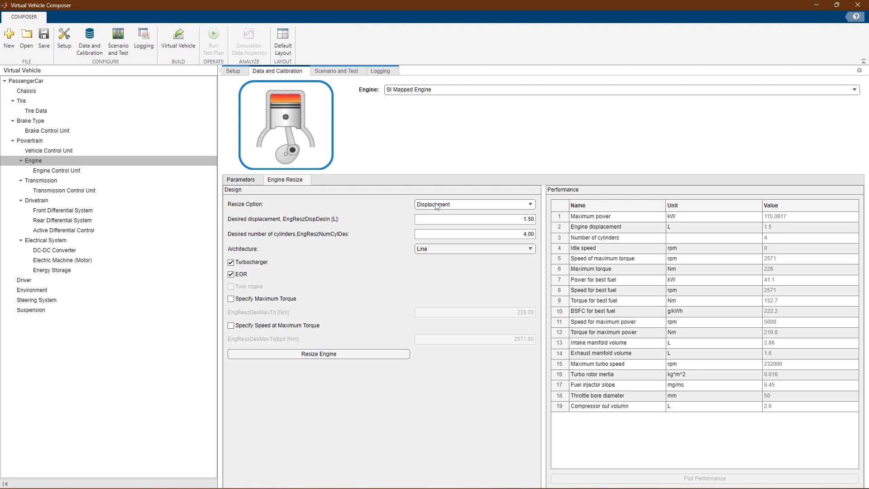
click(523, 220)
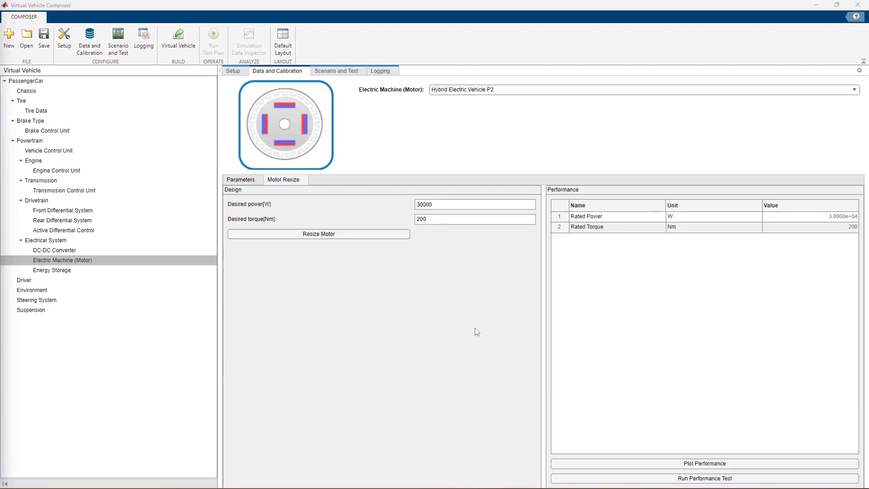
Set the P2 motor's torque target to 250 Nm at 30000 W, resize it, and confirm the update
click(459, 218)
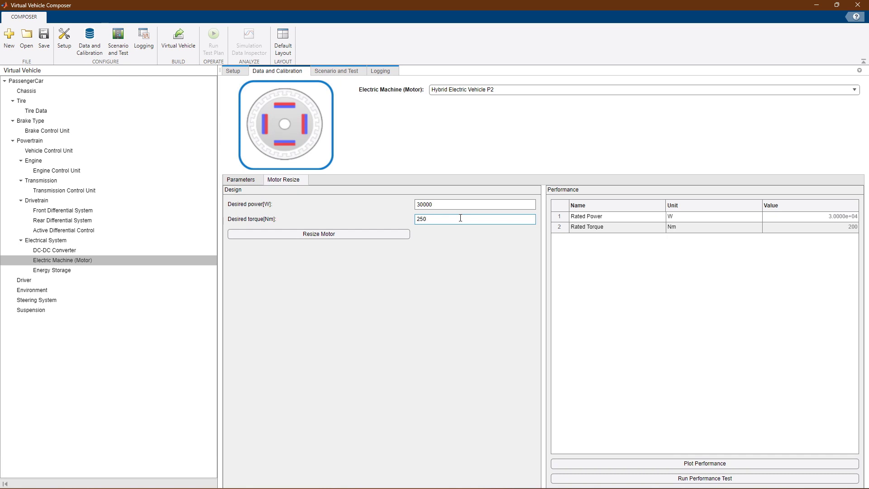
click(313, 237)
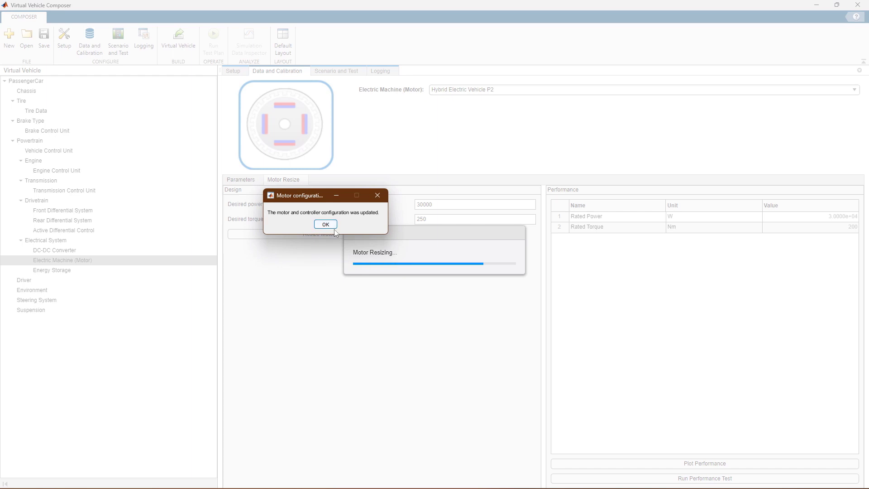
click(333, 224)
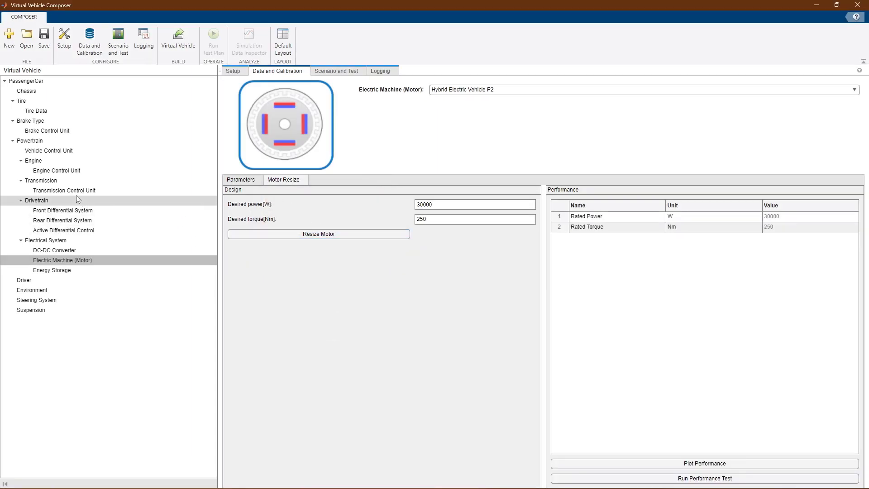
Set the engine's desired displacement to 2.00 L and resize it to 139.4 kW and 304 Nm
click(63, 161)
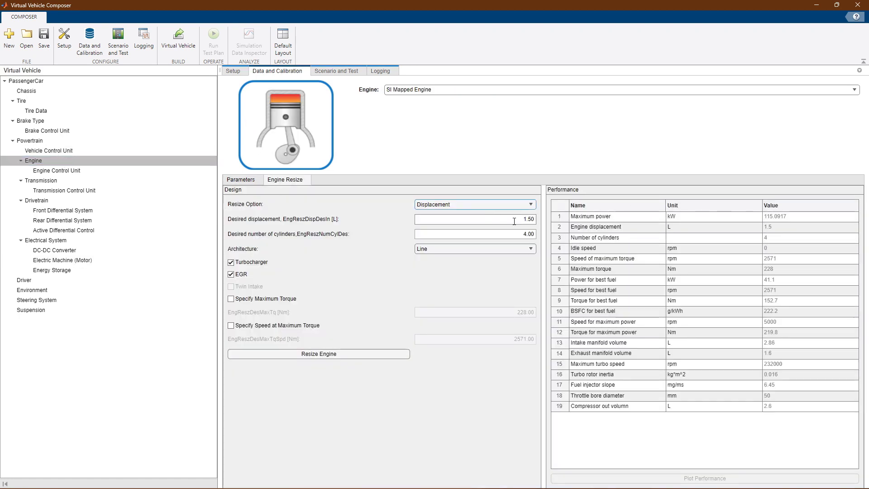
click(514, 220)
text(2)
click(430, 429)
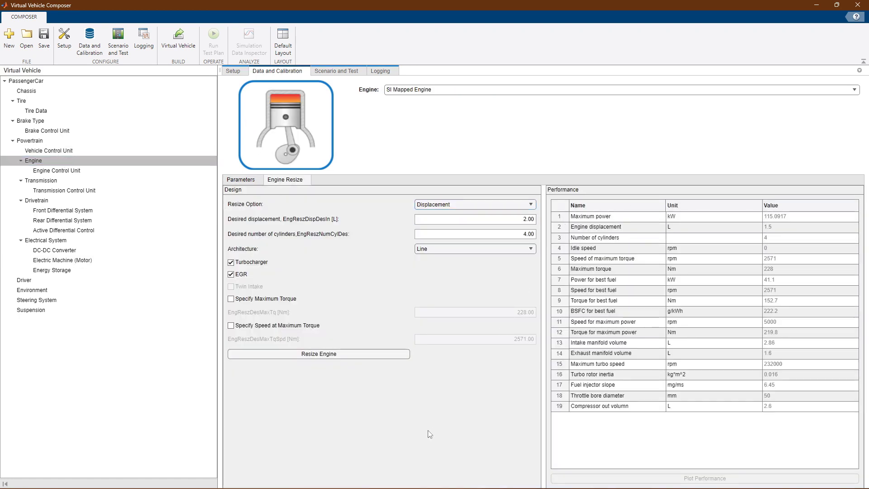
click(328, 354)
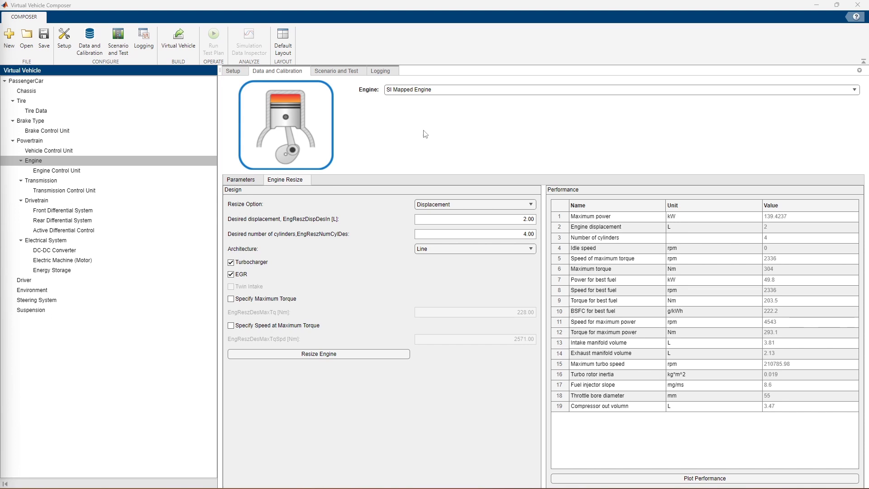
click(425, 134)
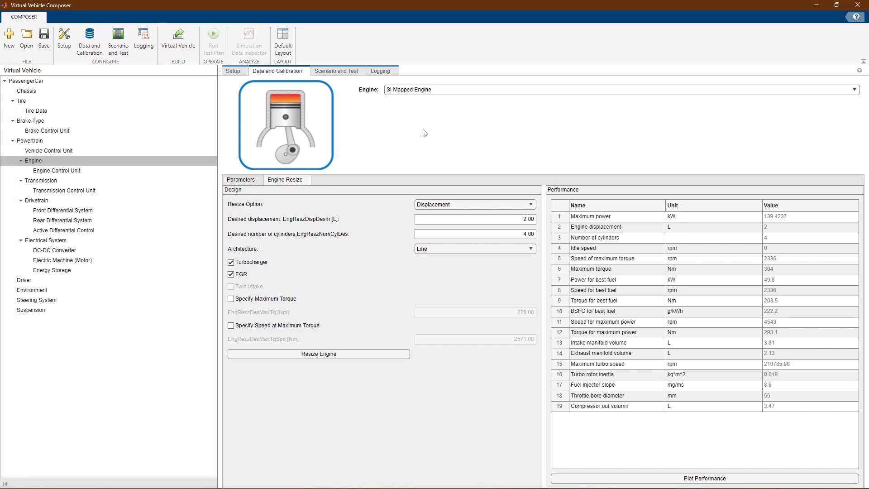
Set the scenario to Drive Cycle, pick FTP72 then US06, and add US06 to the test plans
click(343, 75)
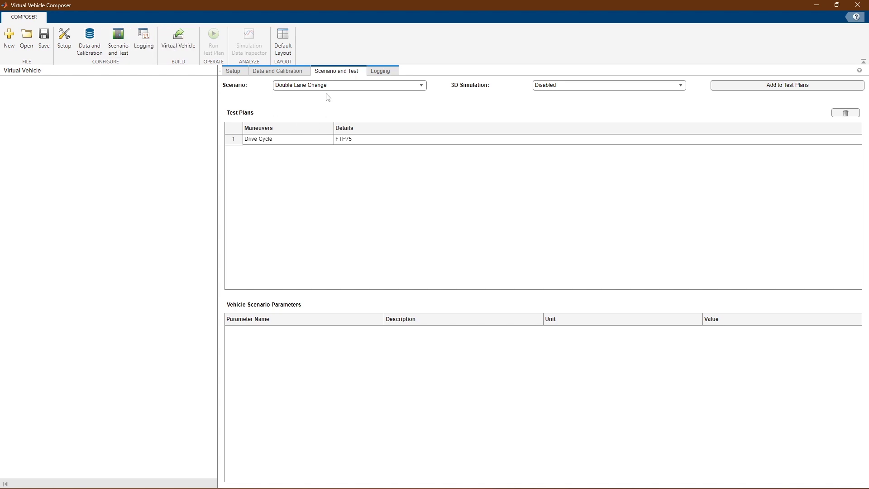
click(335, 84)
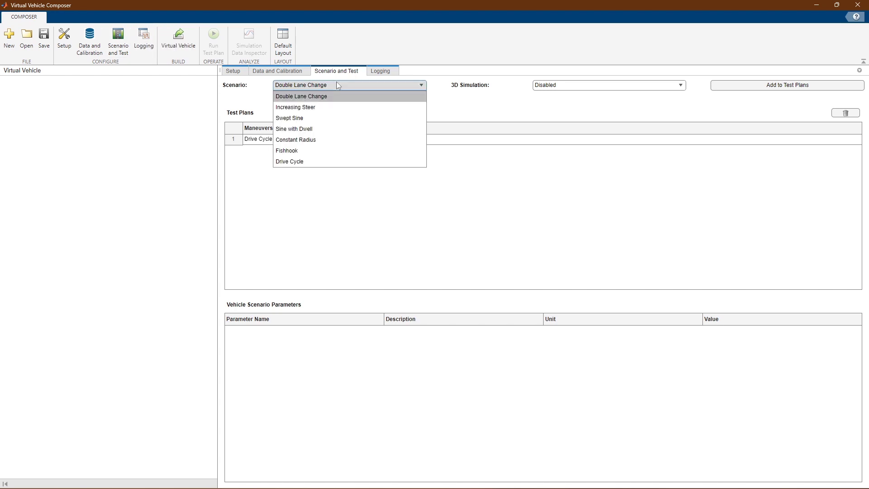
click(339, 166)
click(563, 88)
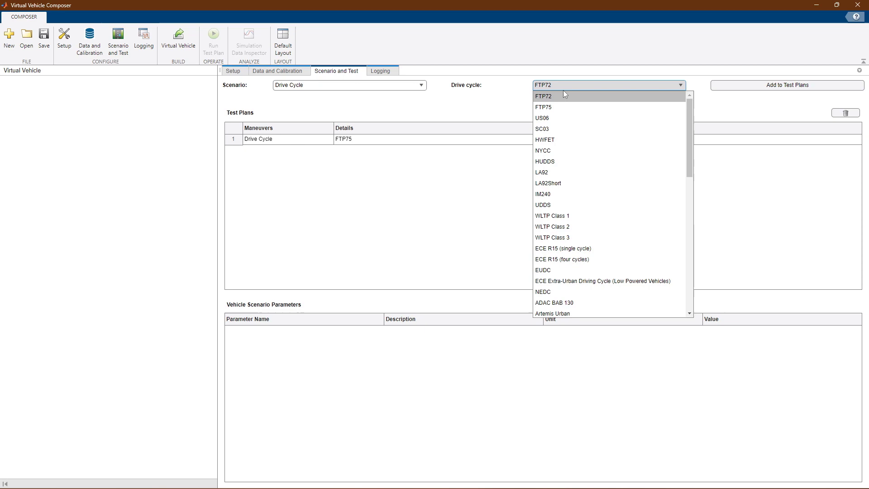
click(565, 95)
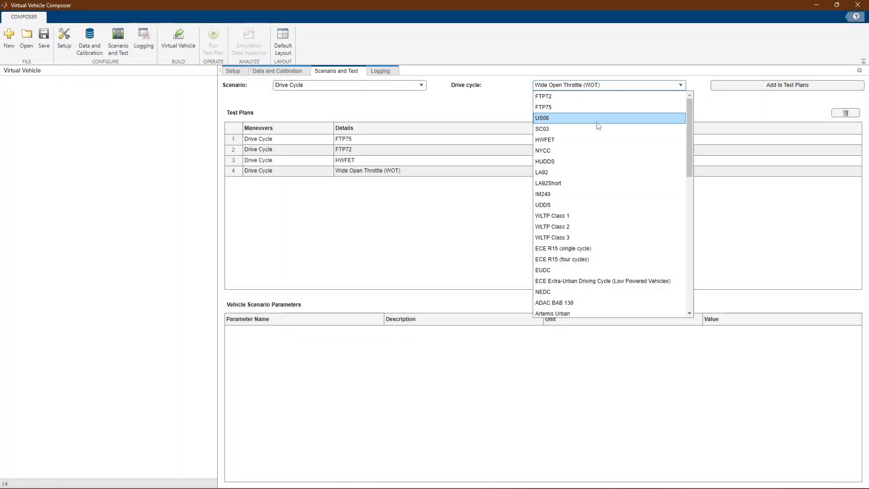
click(597, 119)
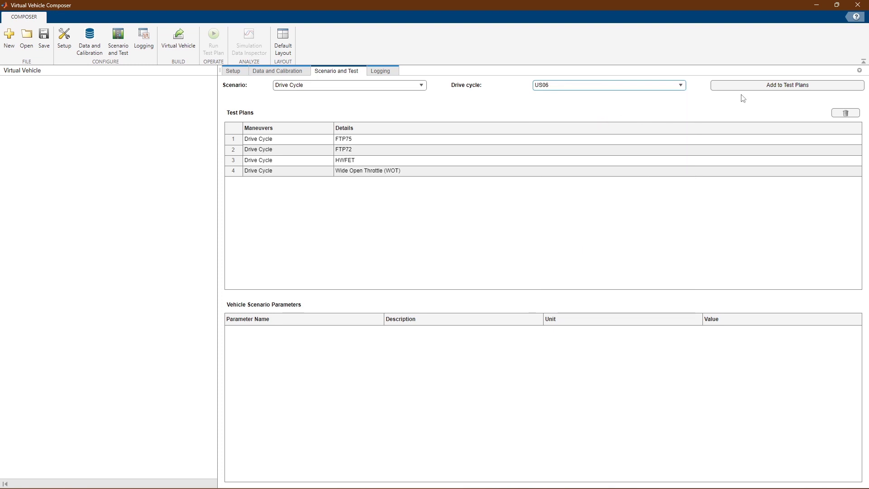
click(753, 86)
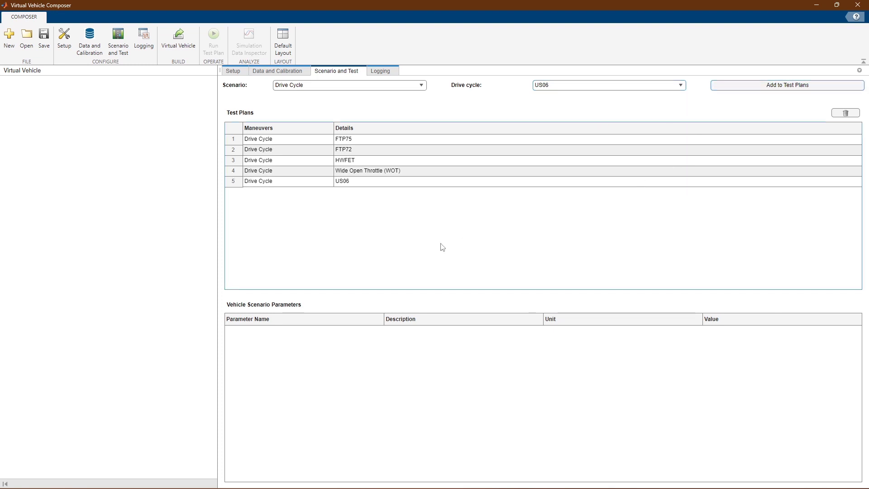
On the Logging tab, add the battery power signal Battery.BattPwr to the logged signals
click(380, 71)
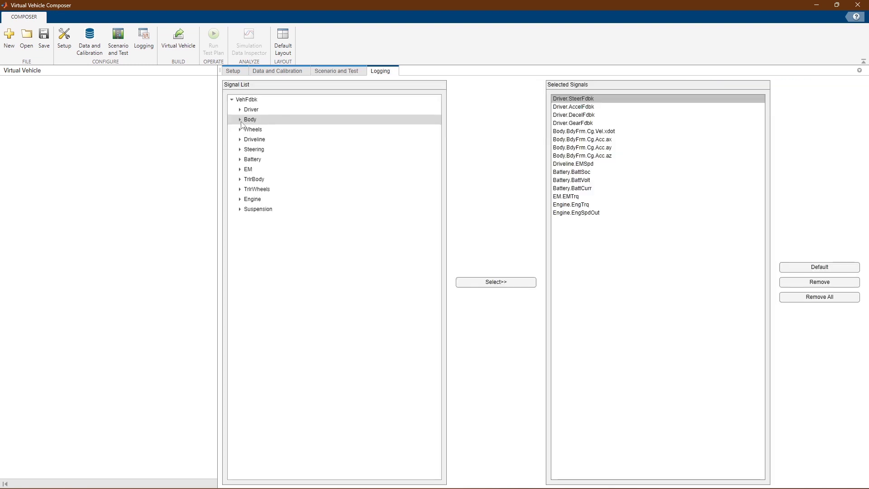
click(240, 120)
click(240, 110)
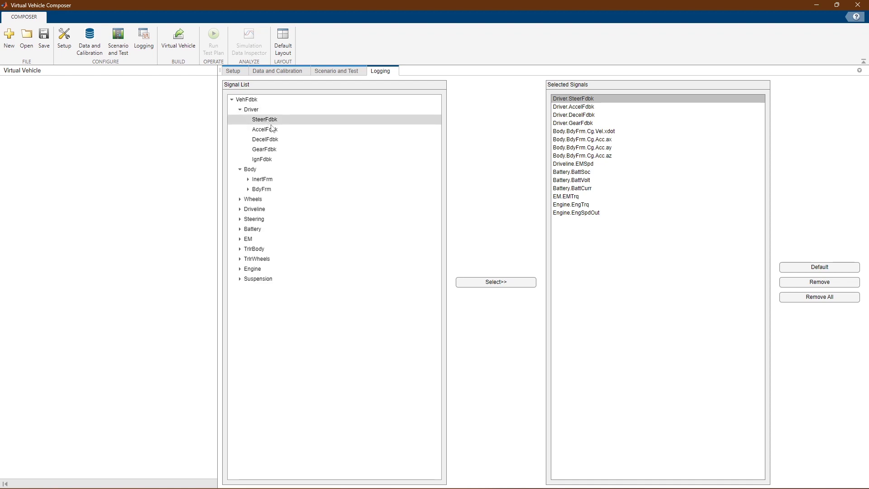
click(239, 229)
click(336, 262)
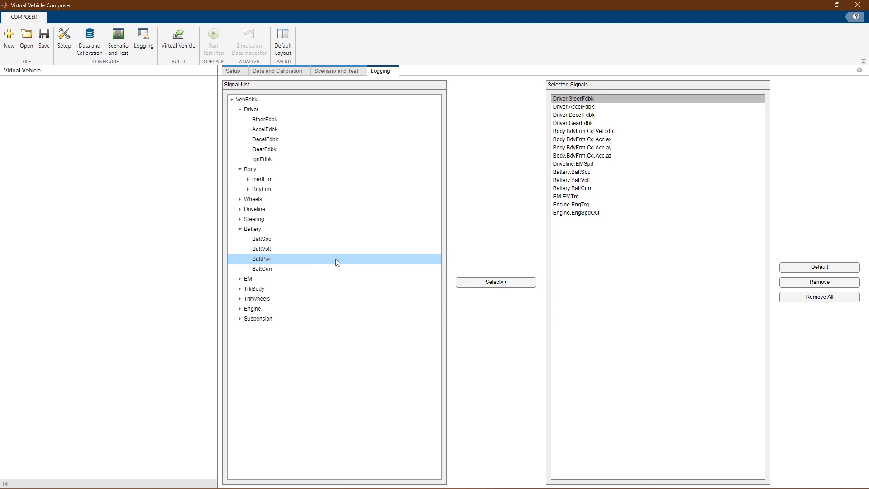
click(502, 280)
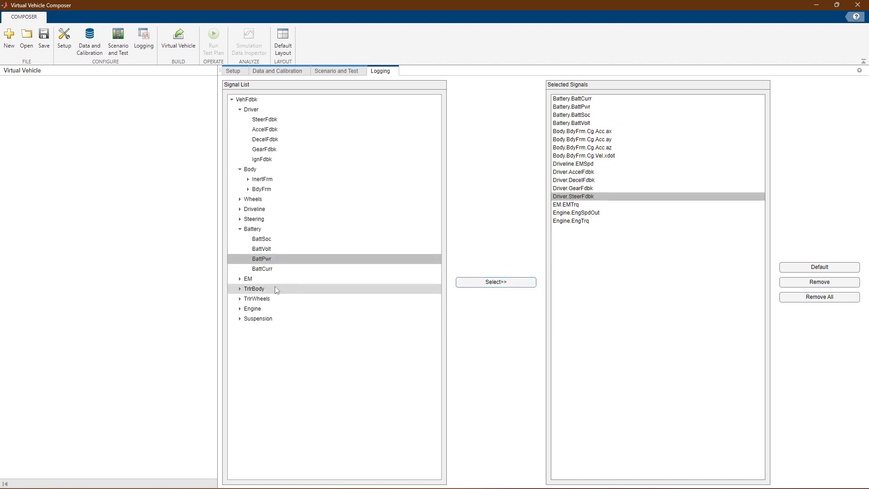
Add the motor electrical power signal EM.EMPwrElec to the logged signals, then expand the Engine group
click(239, 279)
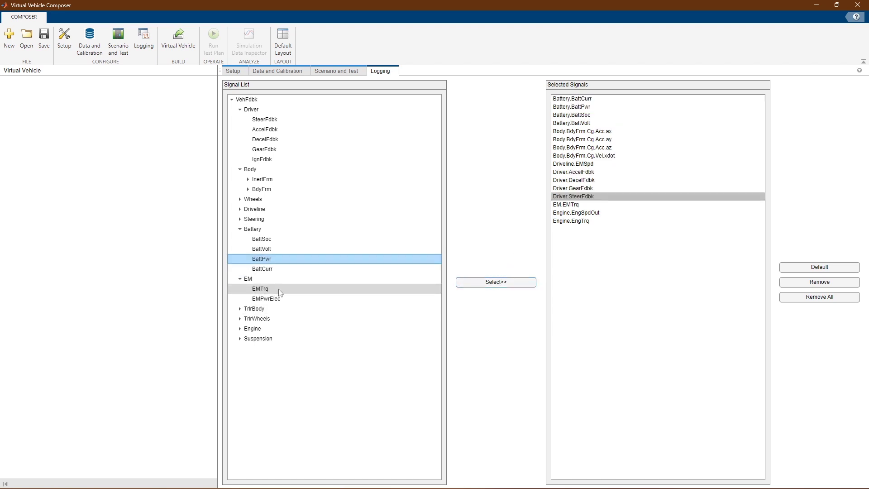
click(266, 298)
click(496, 282)
click(252, 328)
click(240, 328)
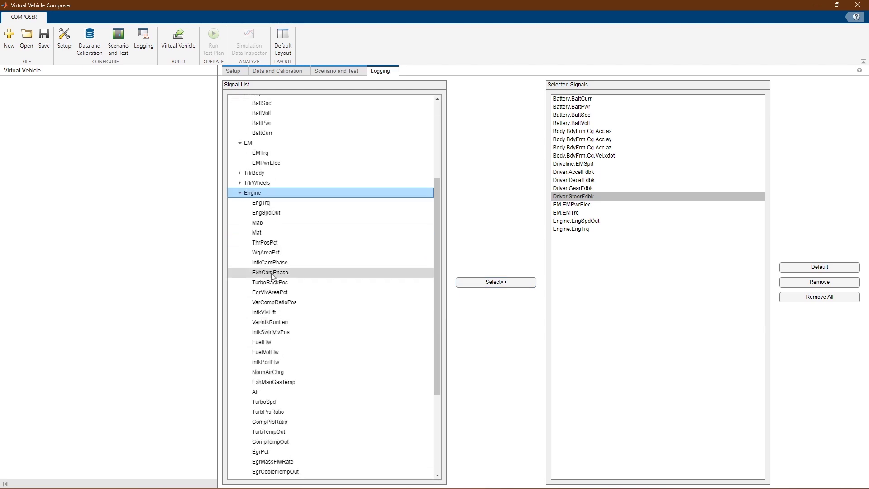
scroll(272, 275, down, 5)
Build the configured passenger car as the ConfiguredVirtualVehicleModel Simulink model
click(102, 109)
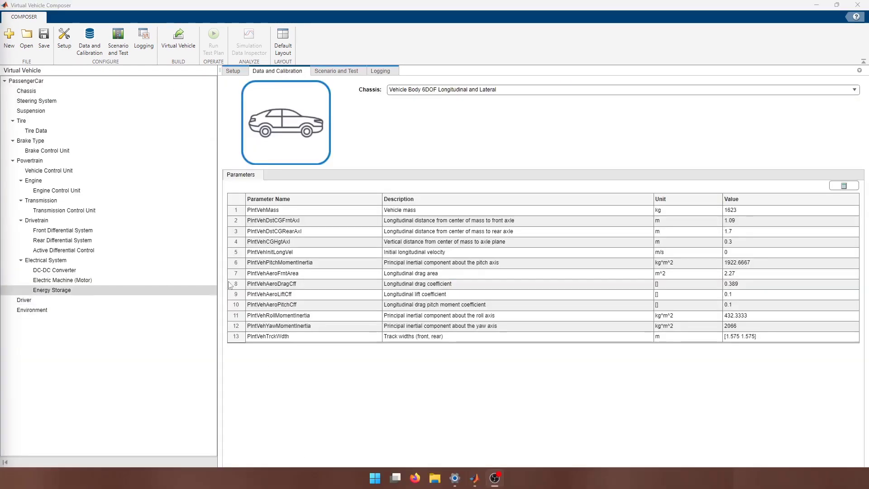
click(514, 165)
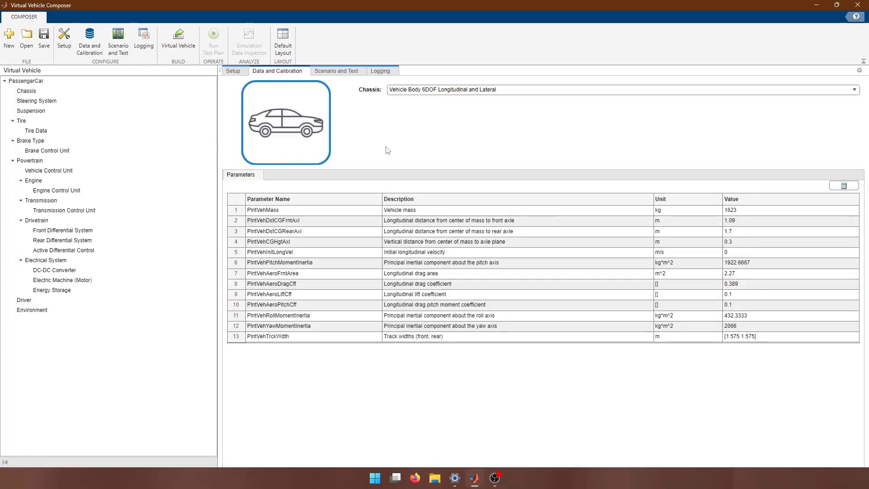
click(184, 52)
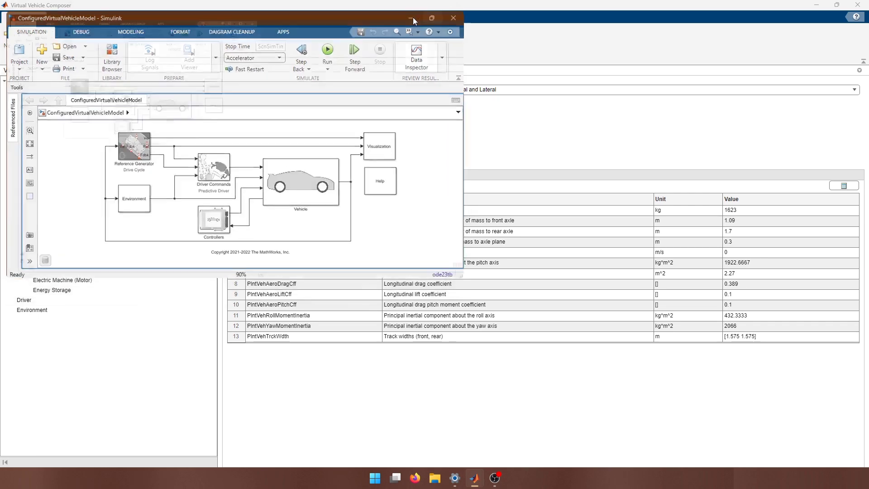
Maximize and fit the model, then drill into Vehicle > Plant Models > Simulink Models
click(419, 18)
key(space)
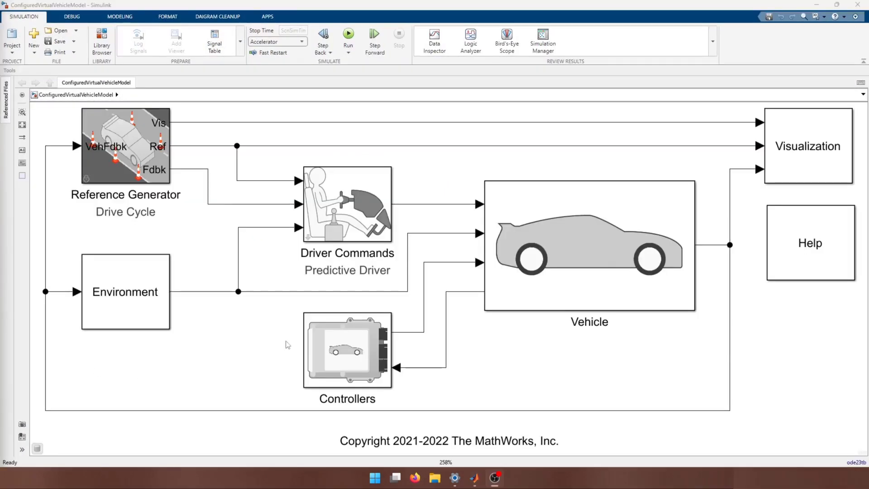
double_click(556, 273)
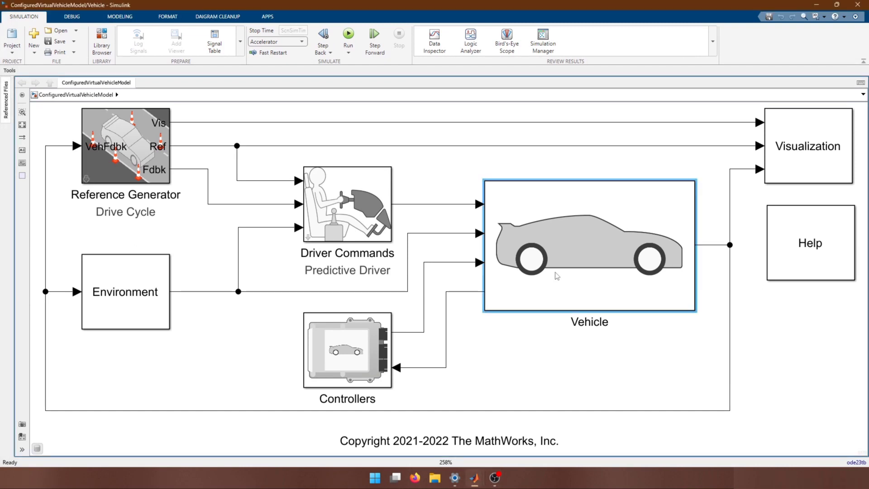
double_click(460, 284)
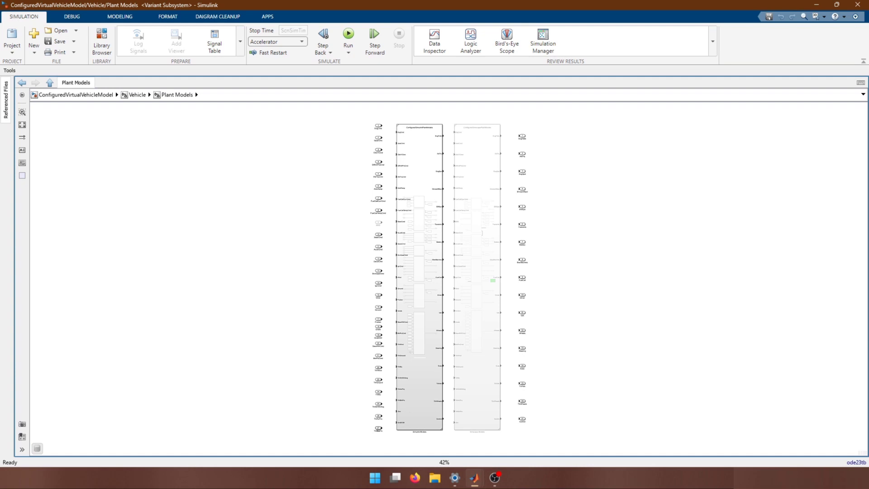
double_click(418, 271)
Open Electrical System > Electrical System 1EM and check the Electric Machine 1 variant
click(37, 448)
drag(43, 405, 44, 385)
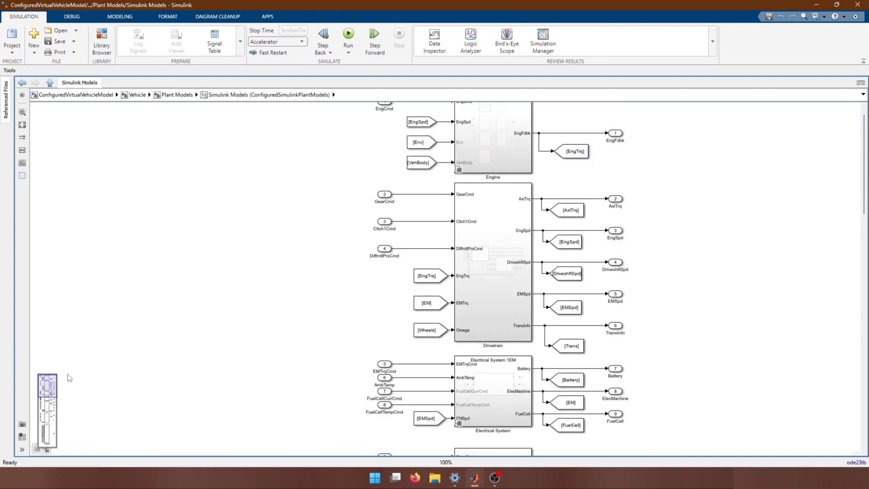
double_click(467, 385)
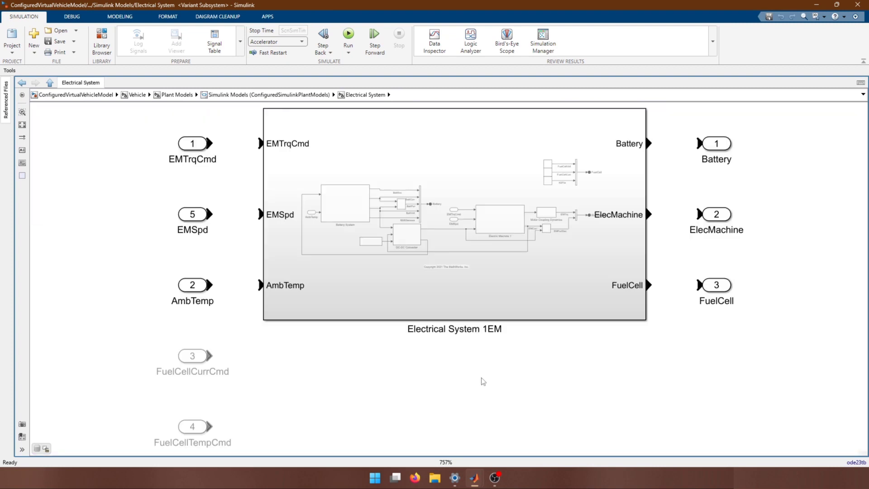
double_click(467, 256)
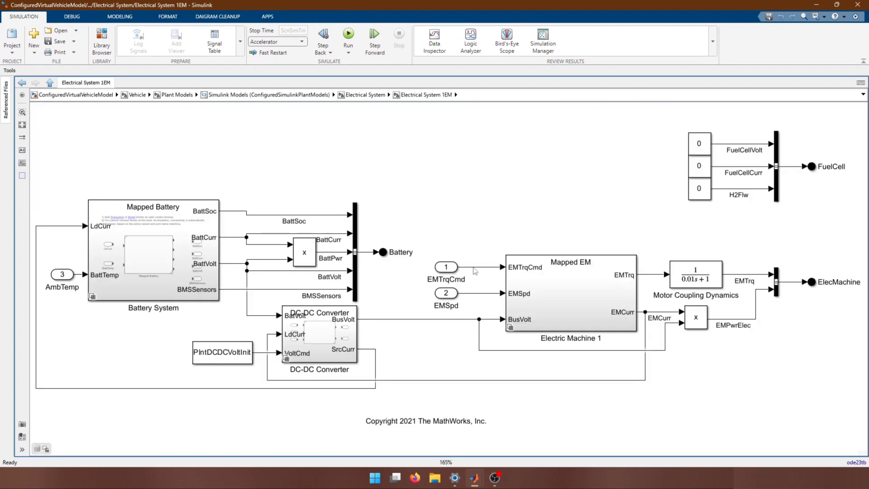
click(511, 330)
click(456, 240)
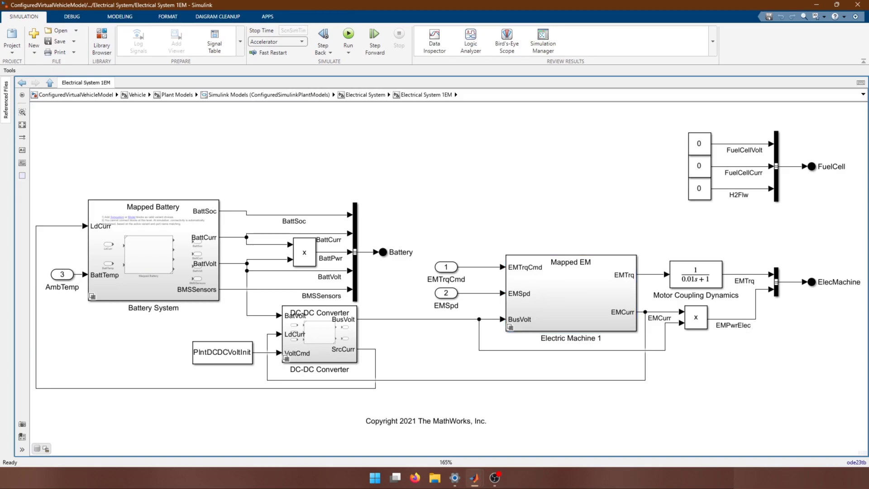